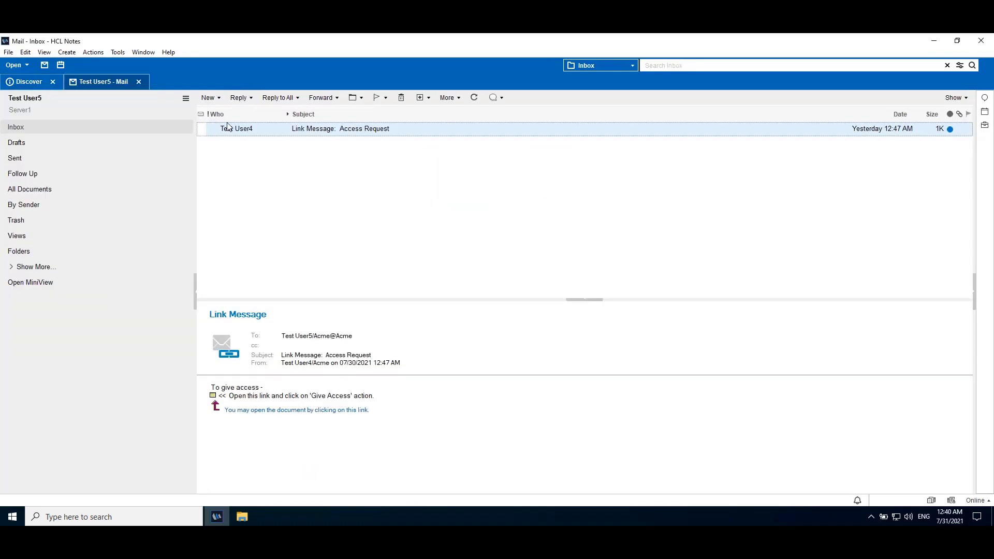
Start a new mail message and put the cursor in its body.
{"action": "left_click", "coordinate": [220, 99]}
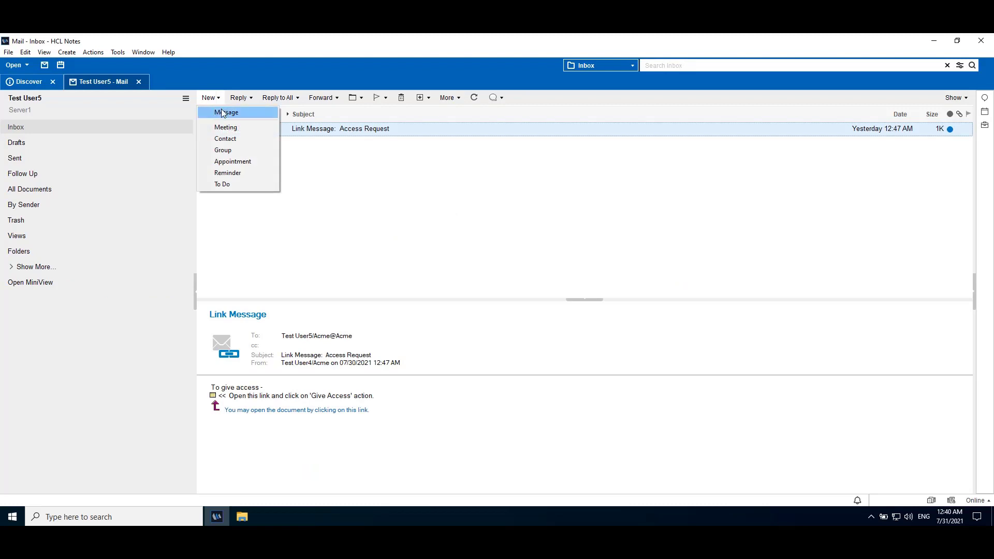
{"action": "left_click", "coordinate": [222, 112]}
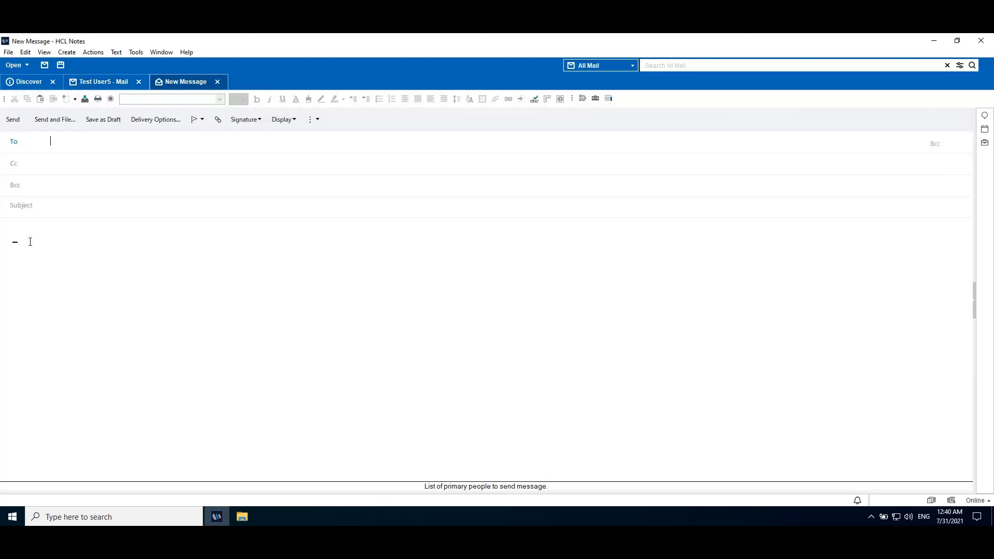
{"action": "left_click", "coordinate": [30, 237]}
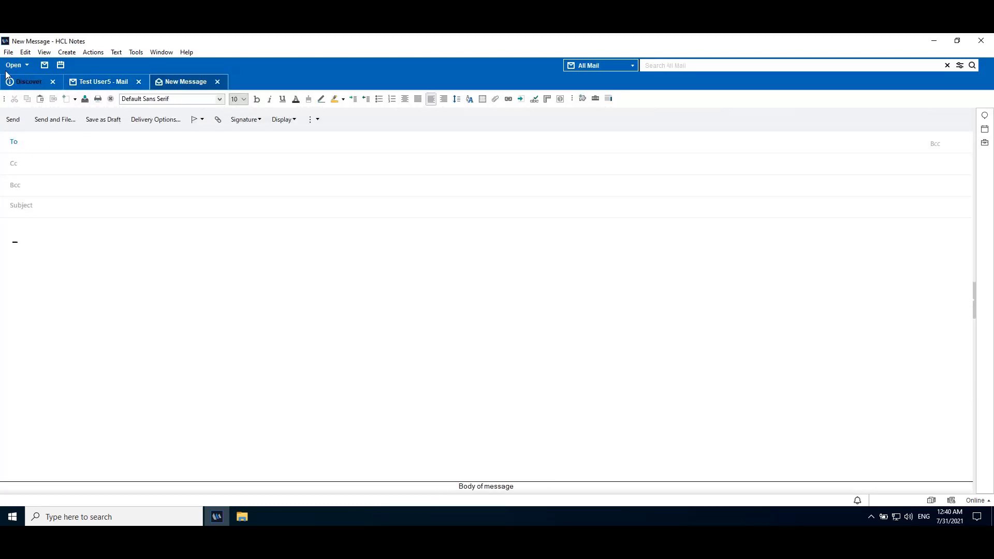
Open the Import dialog from the File menu with DocxSample selected as a Microsoft Word (*.docx) file.
{"action": "left_click", "coordinate": [8, 53]}
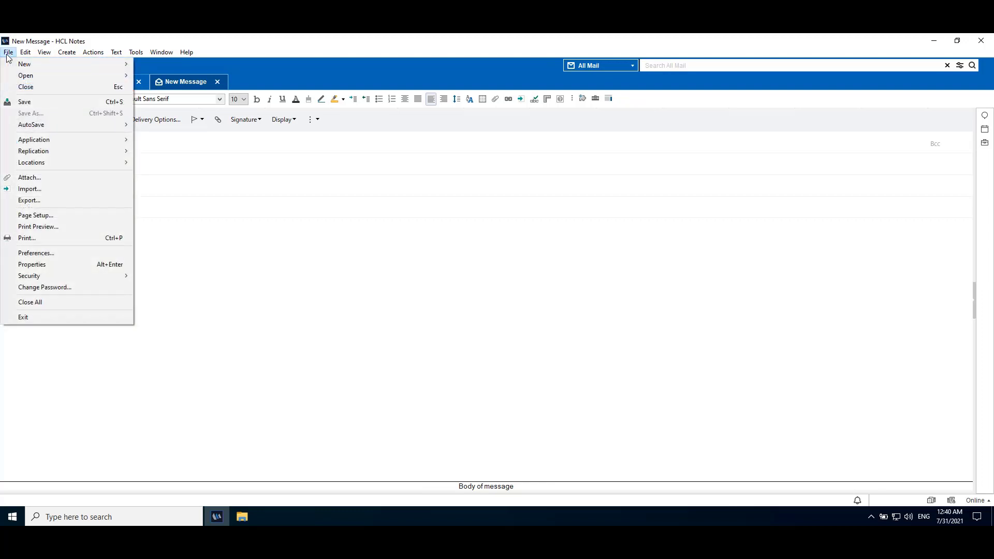
{"action": "left_click", "coordinate": [38, 188]}
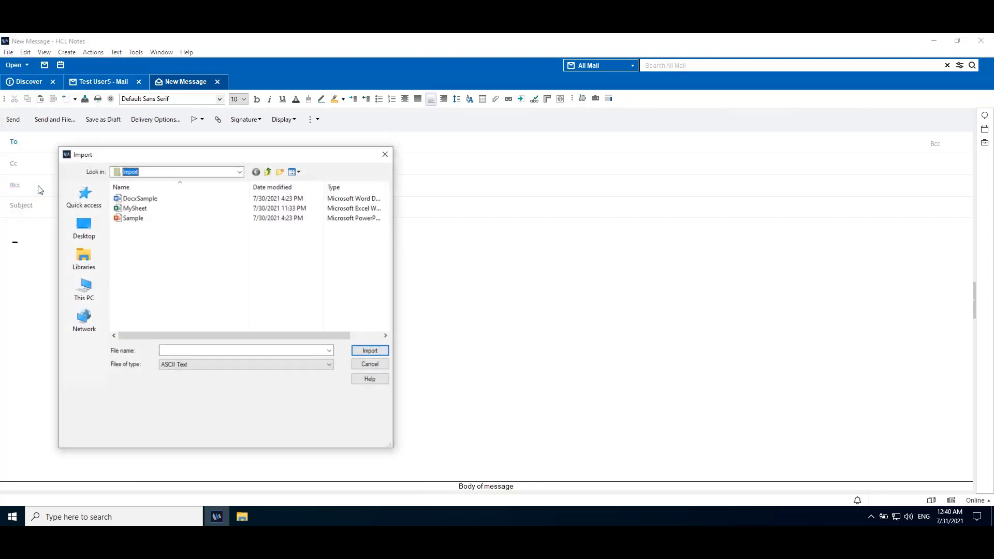
{"action": "left_click", "coordinate": [329, 365]}
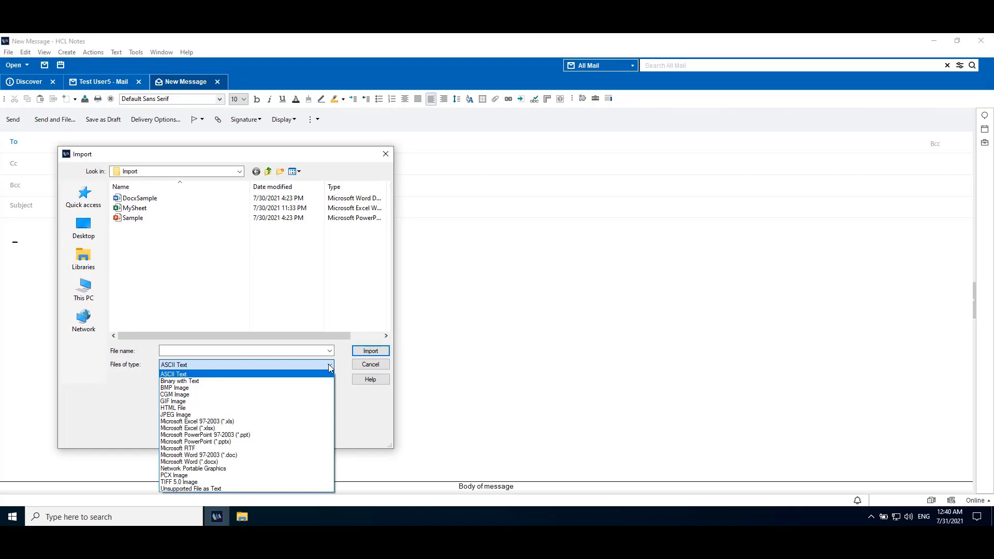
{"action": "left_click", "coordinate": [330, 368]}
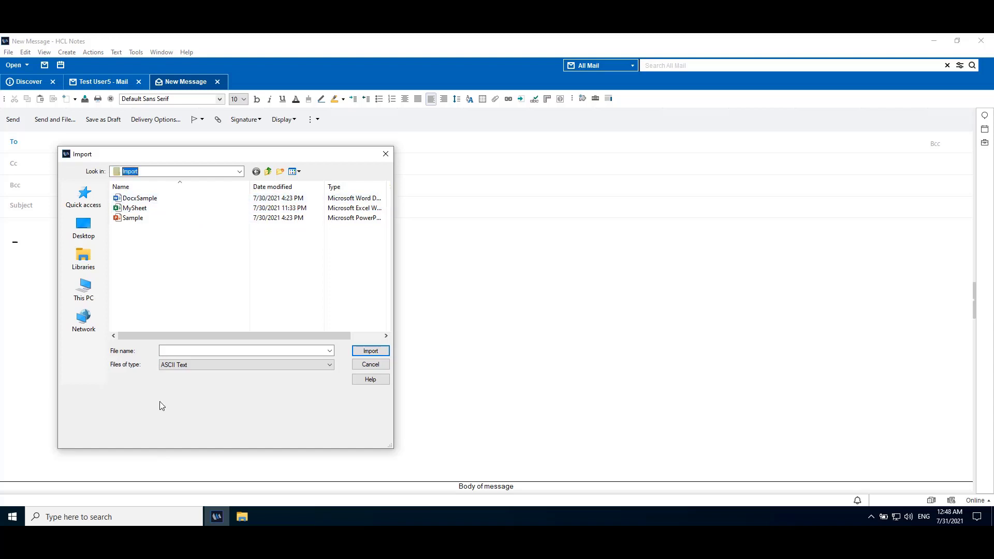
{"action": "left_click", "coordinate": [154, 200]}
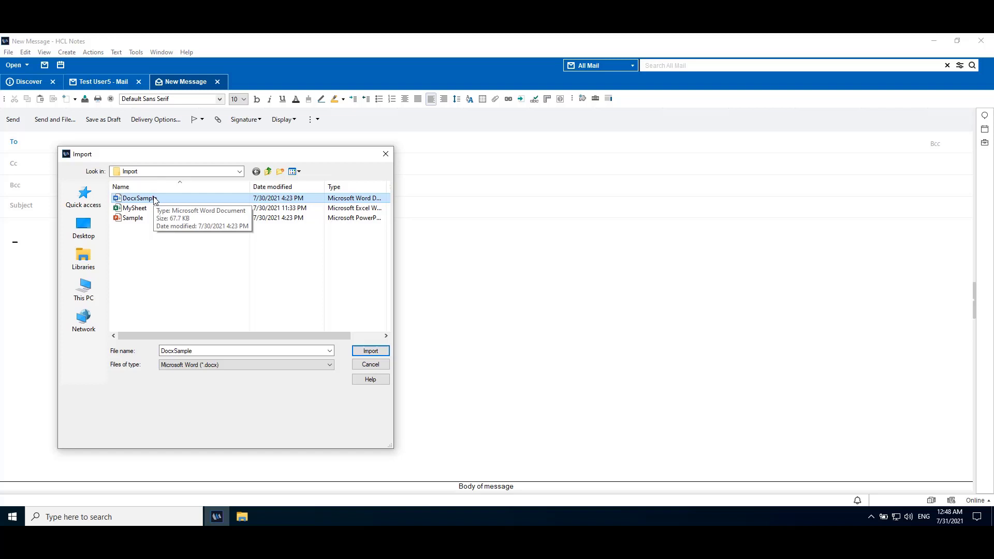
{"action": "left_click", "coordinate": [149, 211]}
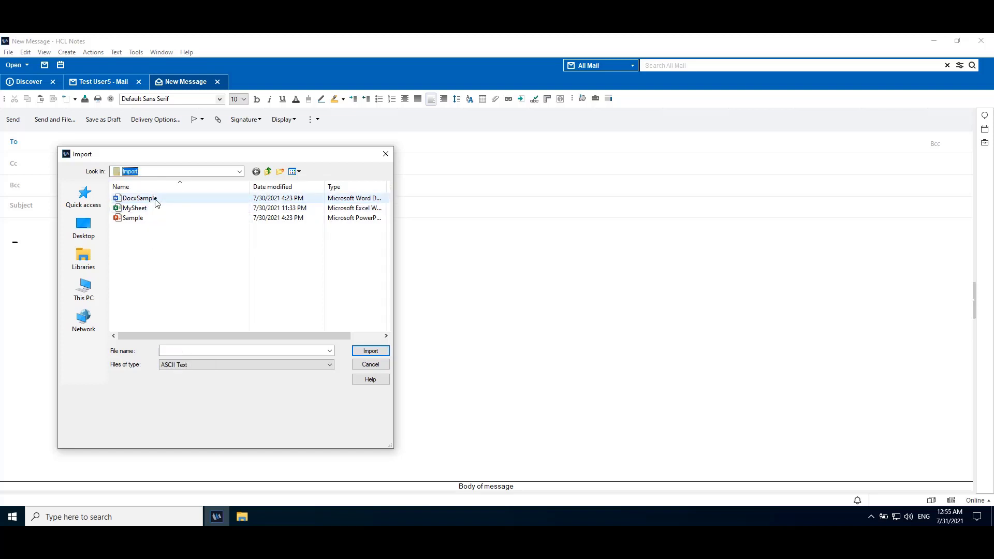
{"action": "left_click", "coordinate": [157, 200]}
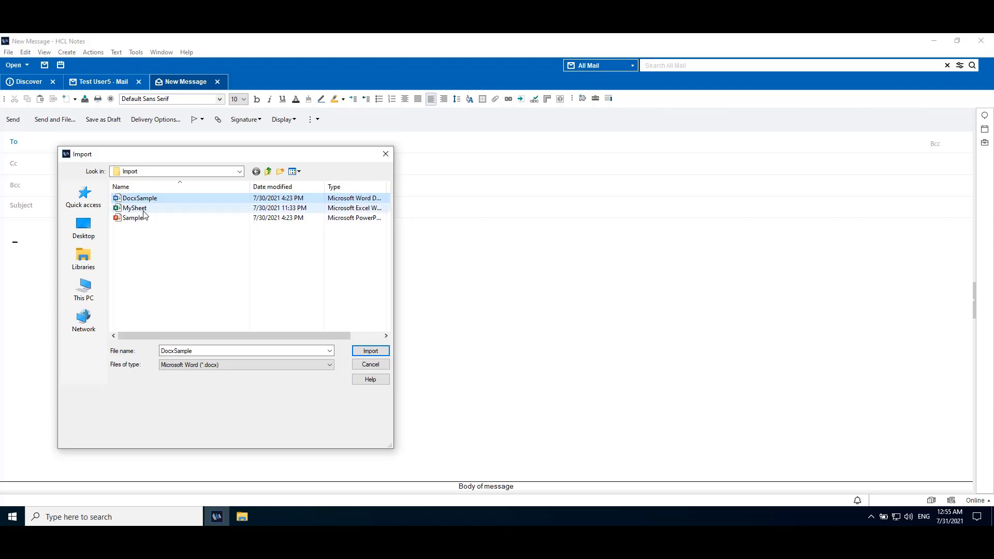
{"action": "left_click", "coordinate": [144, 214]}
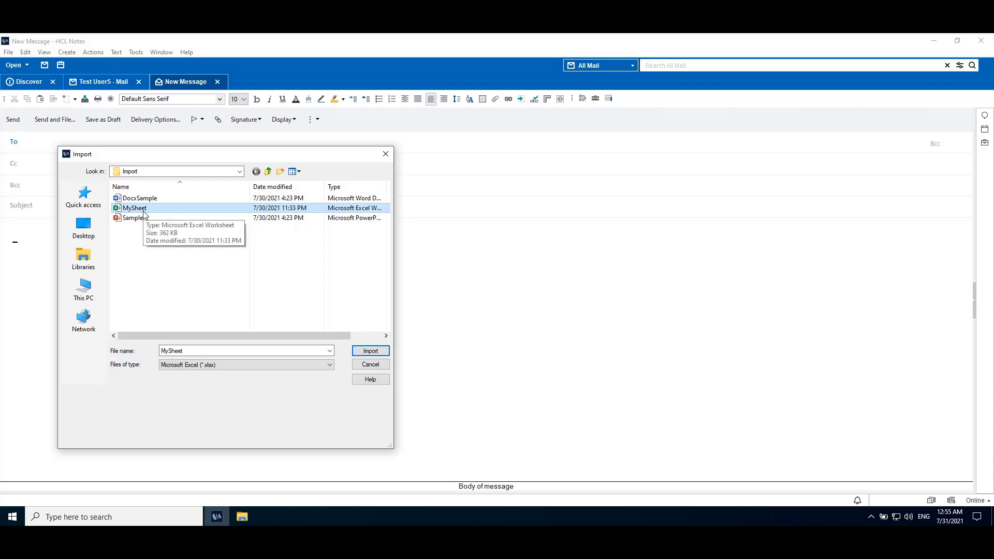
{"action": "left_click", "coordinate": [146, 218]}
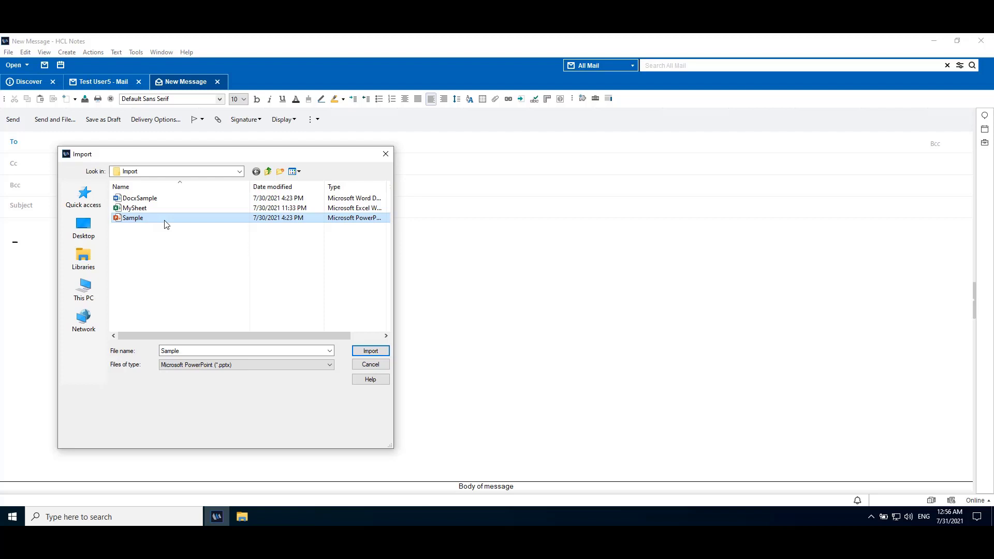
{"action": "key", "text": "Home"}
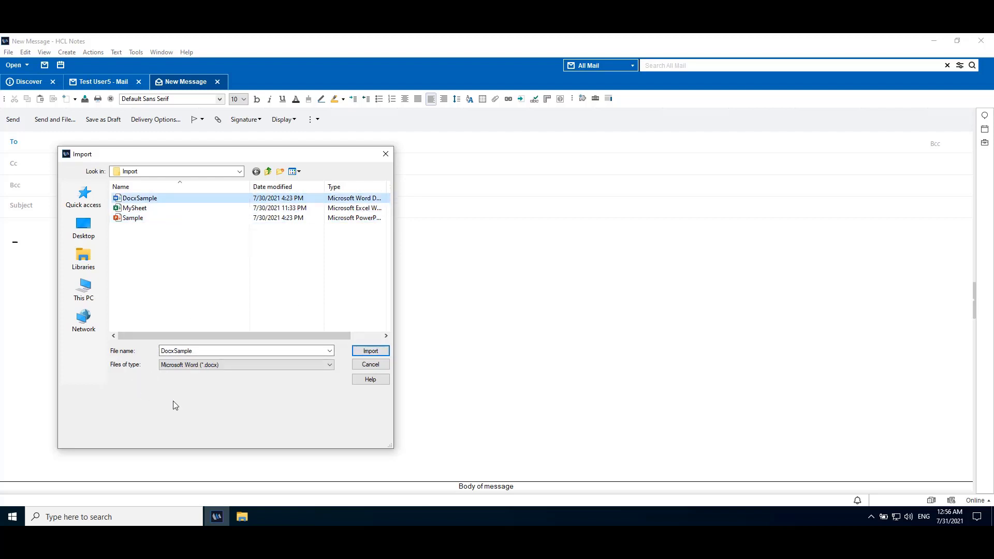
Import DocxSample into the message and scroll down to its quarterly sales pie chart.
{"action": "left_click", "coordinate": [372, 354]}
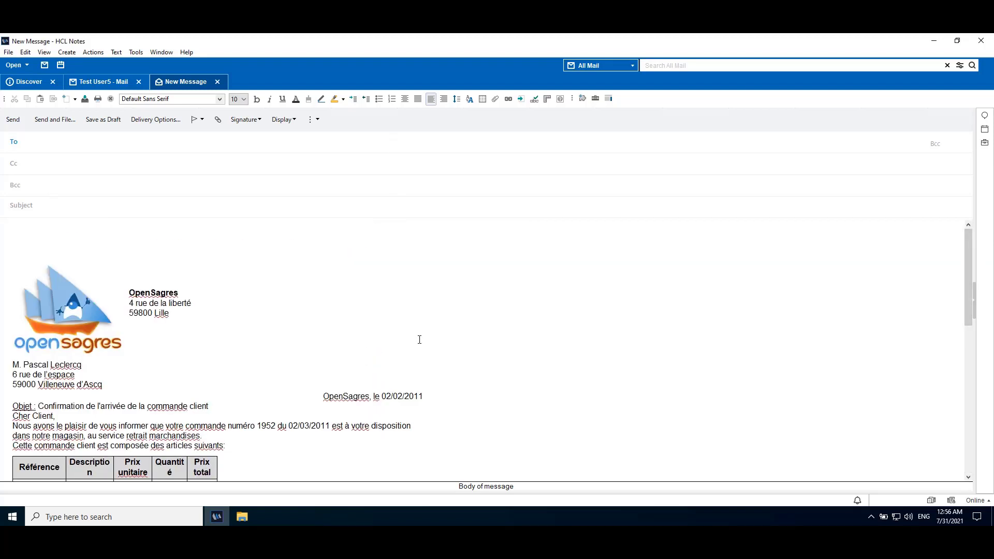
{"action": "scroll", "coordinate": [419, 339], "scroll_direction": "down", "scroll_amount": 5}
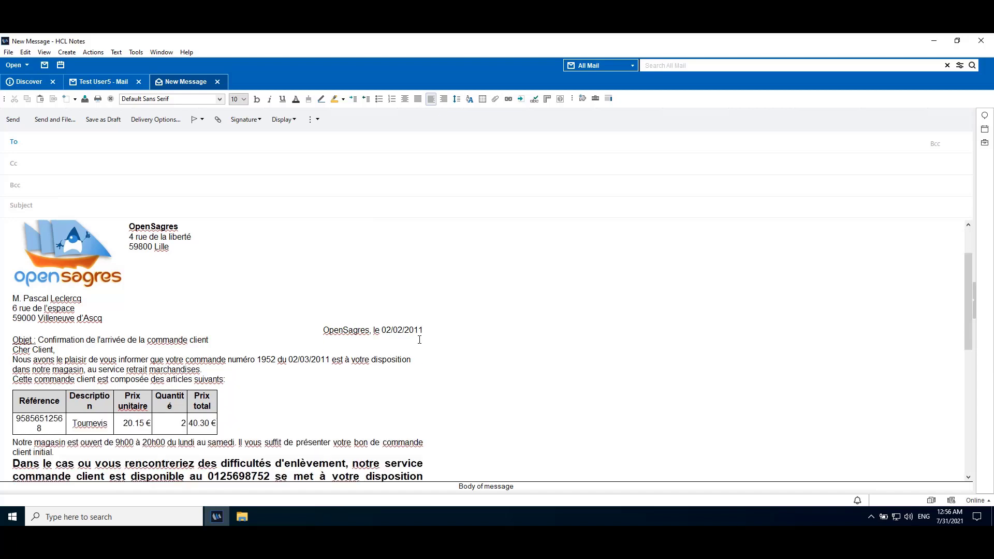
{"action": "scroll", "coordinate": [420, 340], "scroll_direction": "down", "scroll_amount": 5}
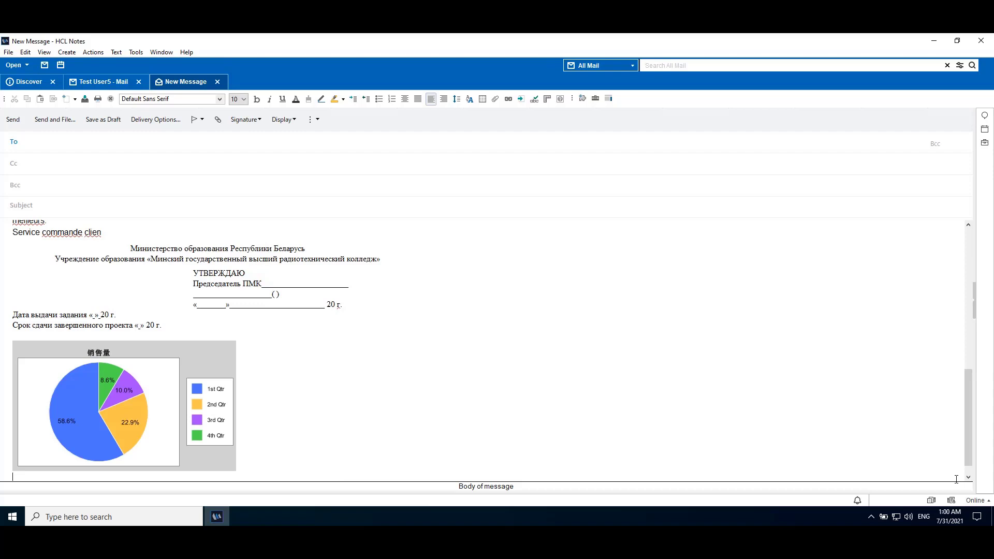
Return to the inbox and start a second new mail message.
{"action": "left_click", "coordinate": [113, 86]}
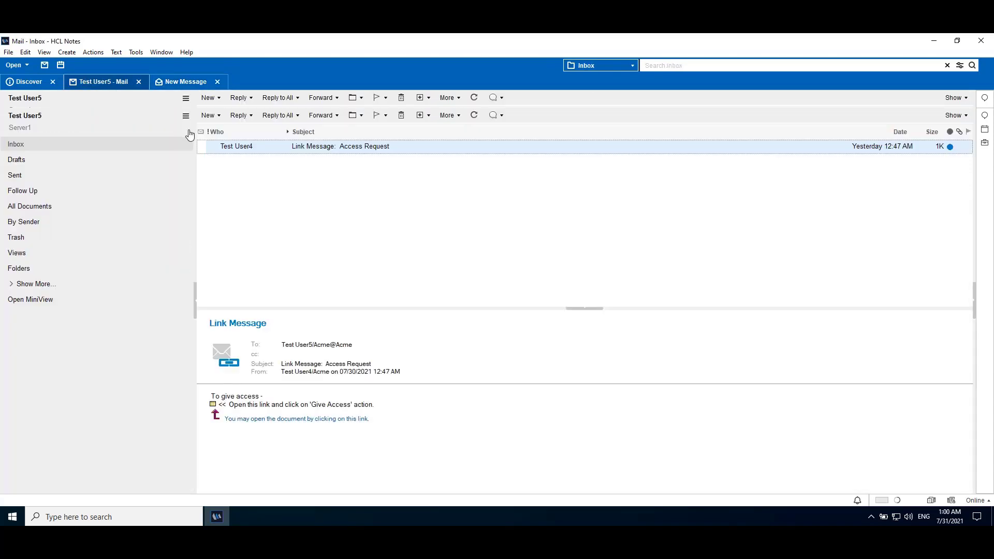
{"action": "left_click", "coordinate": [218, 101]}
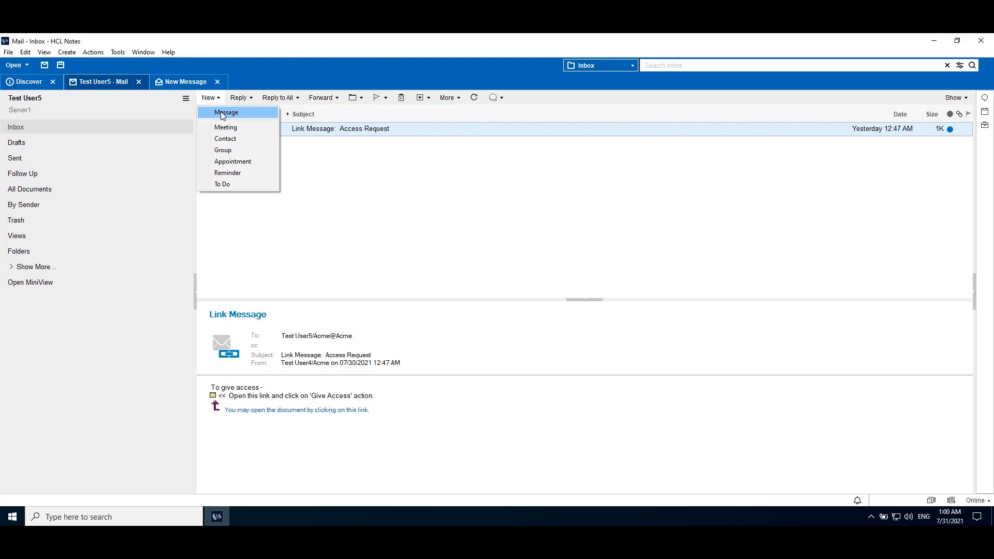
{"action": "left_click", "coordinate": [223, 115]}
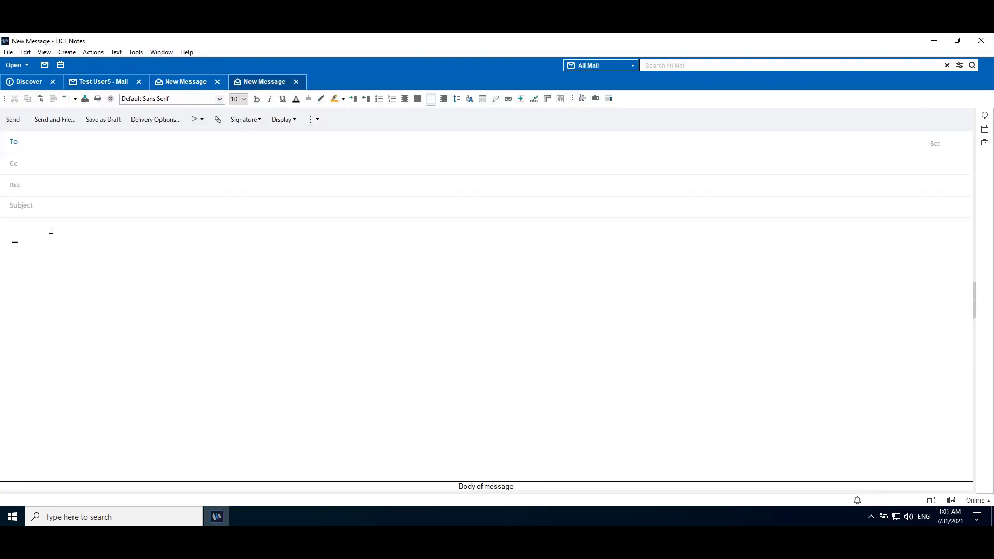
Open the Import dialog from the File menu with the MySheet Excel workbook selected.
{"action": "left_click", "coordinate": [8, 53]}
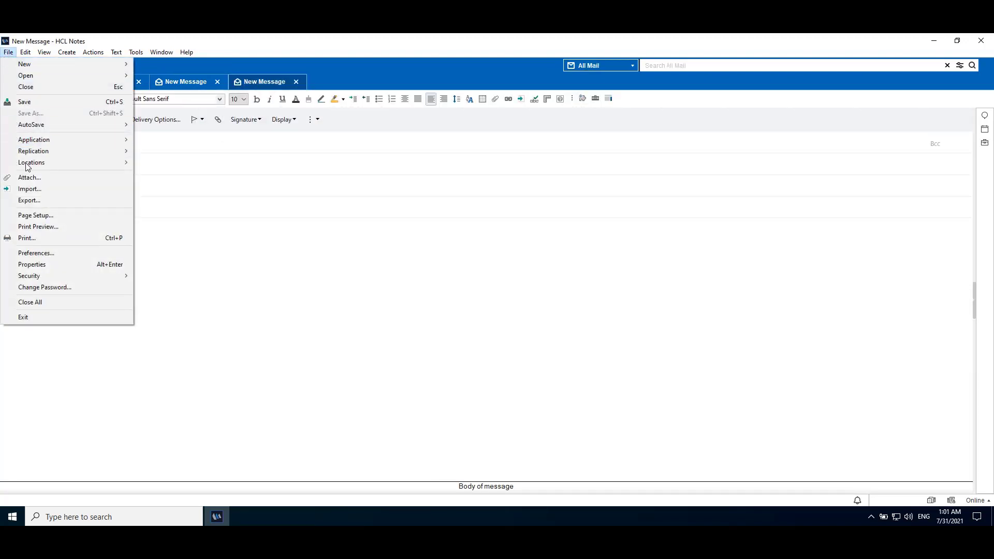
{"action": "left_click", "coordinate": [35, 190]}
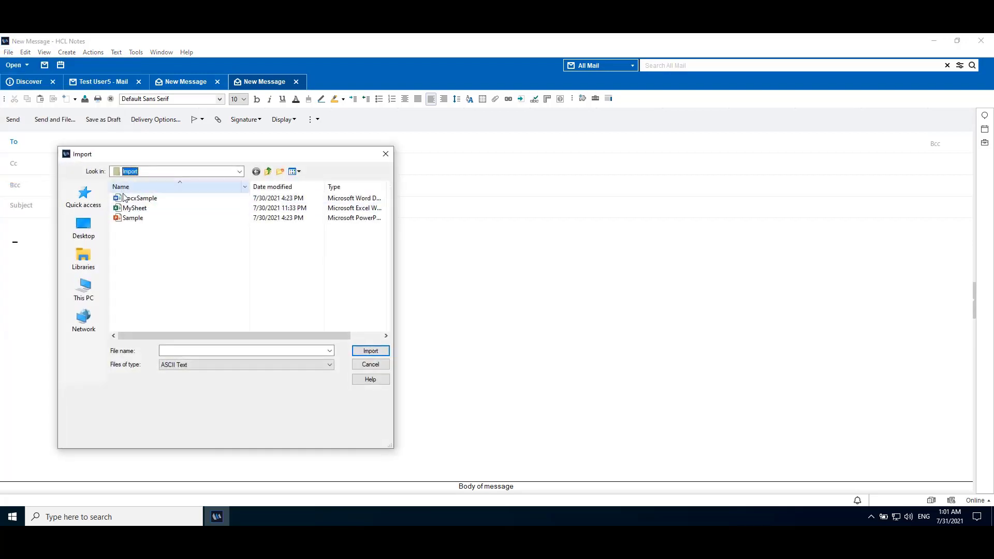
{"action": "left_click", "coordinate": [163, 209]}
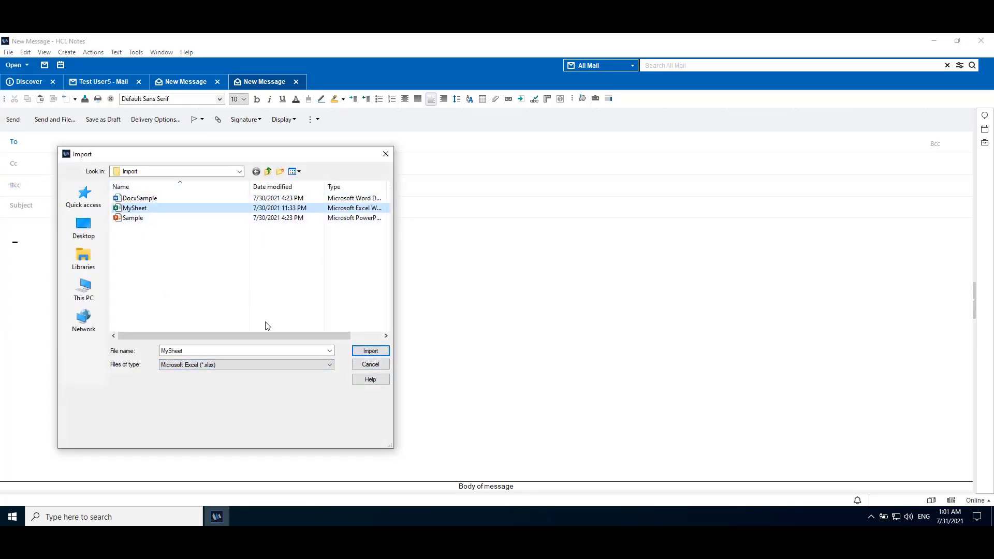
Import MySheet into the second message and scroll through its Types/Data tables, charts and menu screenshot.
{"action": "left_click", "coordinate": [370, 350]}
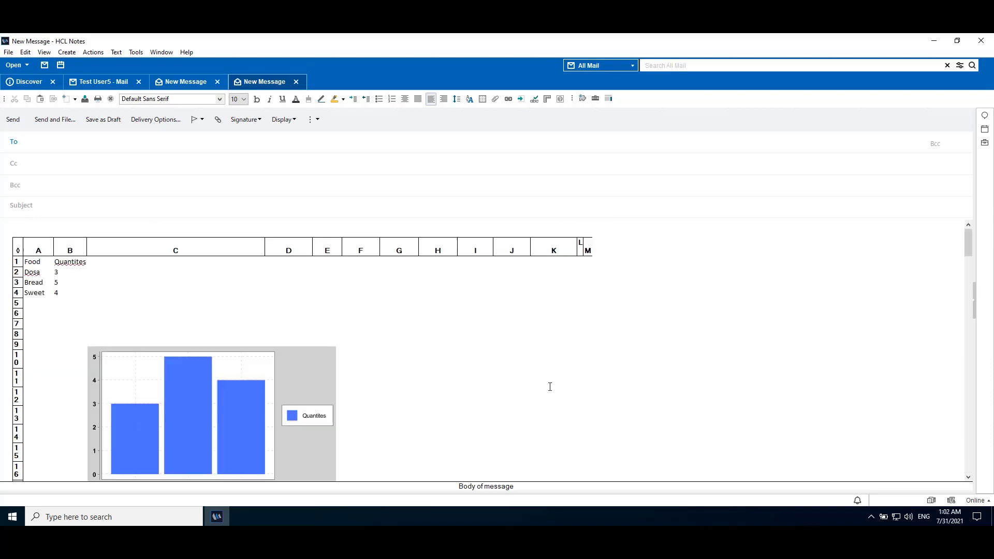
{"action": "scroll", "coordinate": [550, 387], "scroll_direction": "down", "scroll_amount": 1}
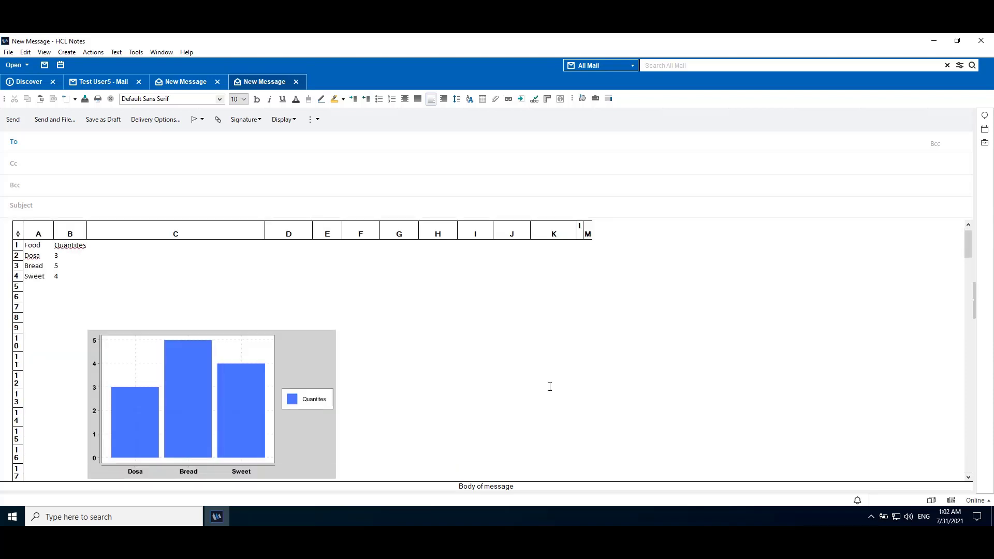
{"action": "scroll", "coordinate": [550, 386], "scroll_direction": "down", "scroll_amount": 2}
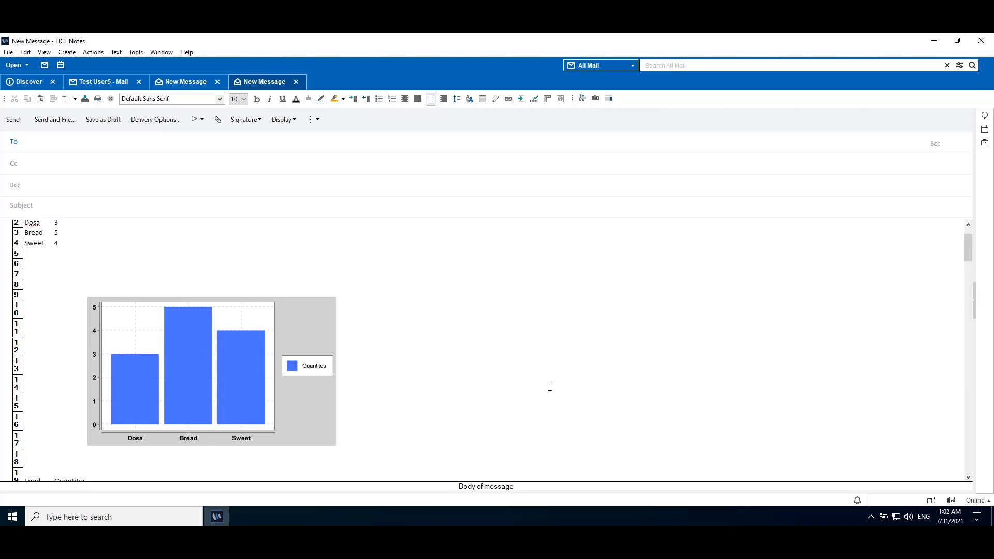
{"action": "scroll", "coordinate": [550, 386], "scroll_direction": "down", "scroll_amount": 1}
{"action": "scroll", "coordinate": [550, 387], "scroll_direction": "down", "scroll_amount": 1}
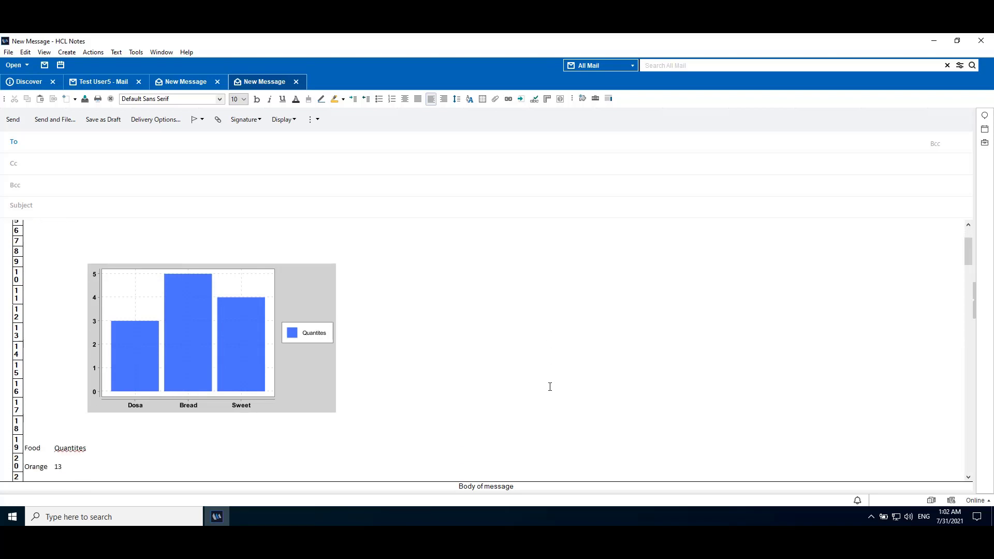
{"action": "scroll", "coordinate": [549, 387], "scroll_direction": "down", "scroll_amount": 2}
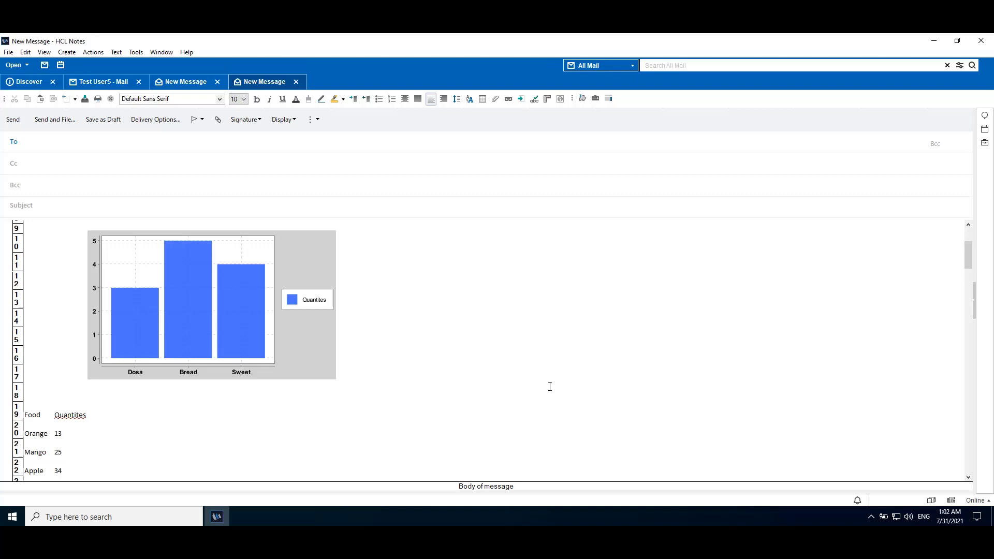
{"action": "scroll", "coordinate": [549, 386], "scroll_direction": "down", "scroll_amount": 1}
{"action": "scroll", "coordinate": [549, 387], "scroll_direction": "down", "scroll_amount": 1}
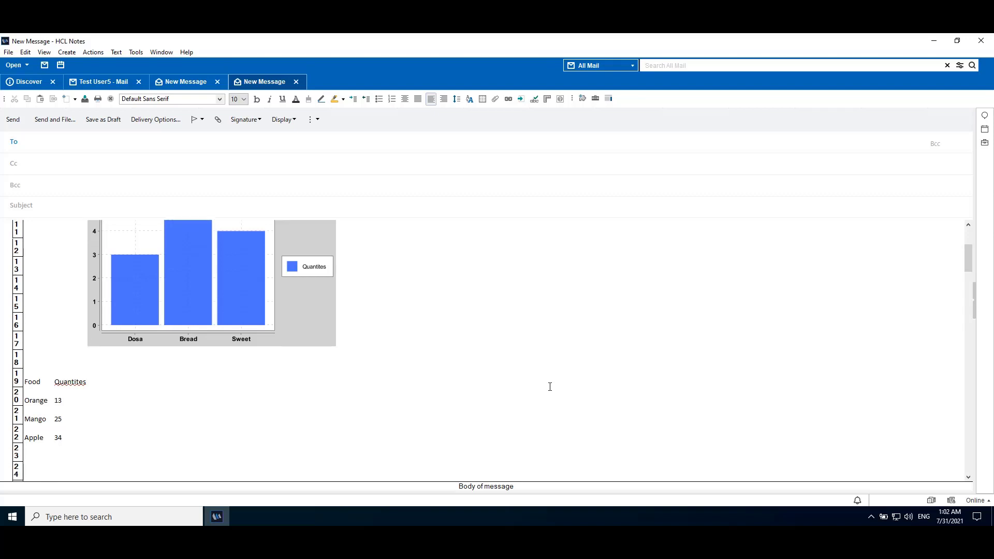
{"action": "scroll", "coordinate": [550, 387], "scroll_direction": "down", "scroll_amount": 1}
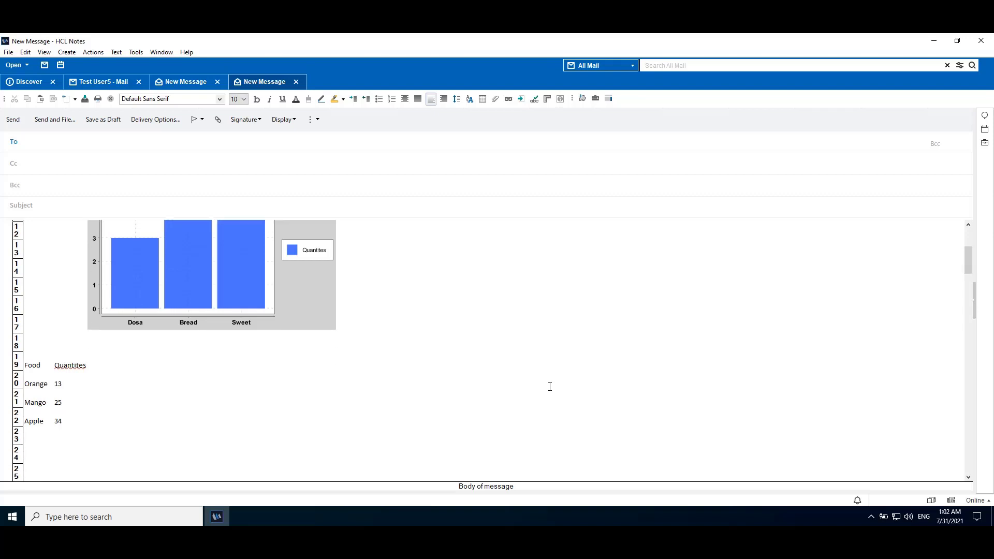
{"action": "scroll", "coordinate": [549, 387], "scroll_direction": "down", "scroll_amount": 9}
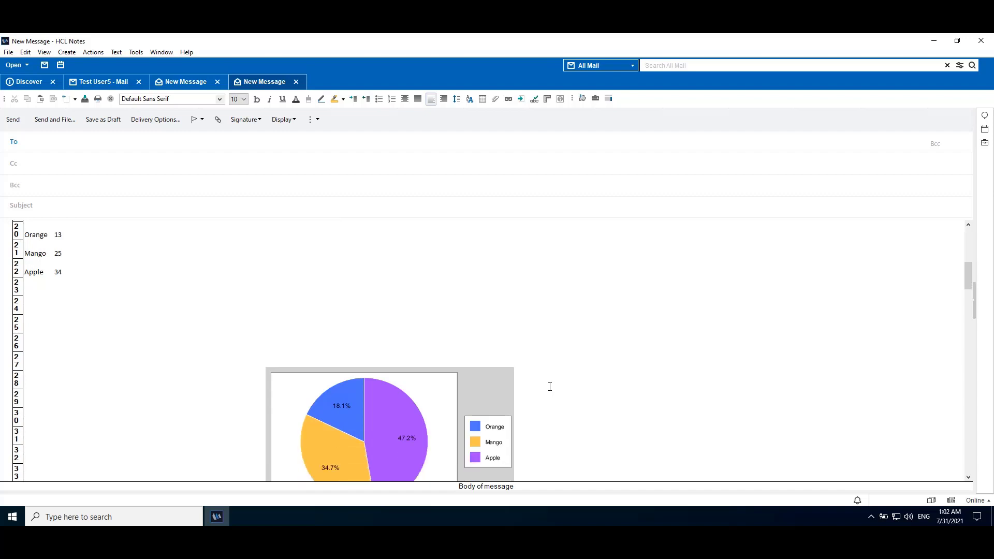
{"action": "scroll", "coordinate": [549, 387], "scroll_direction": "down", "scroll_amount": 11}
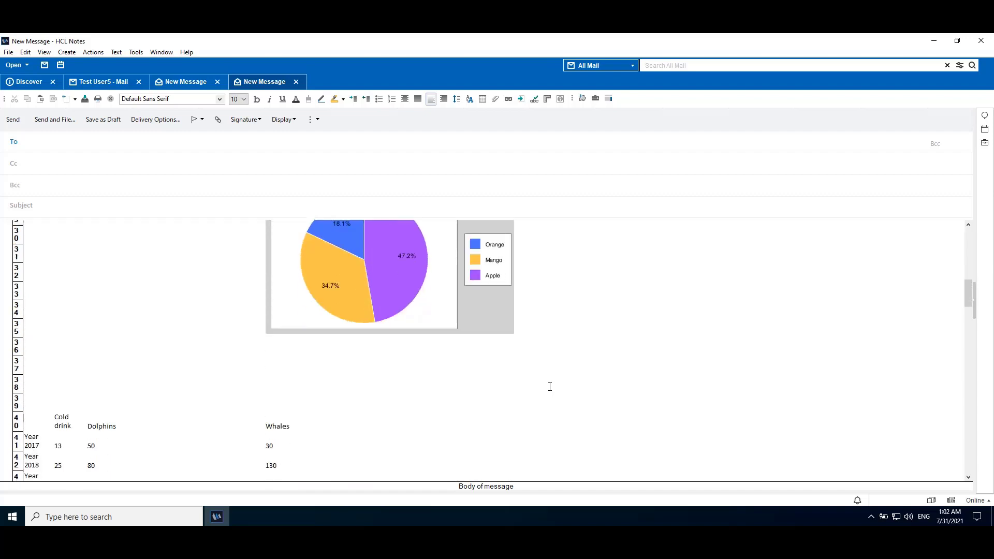
{"action": "scroll", "coordinate": [549, 387], "scroll_direction": "down", "scroll_amount": 10}
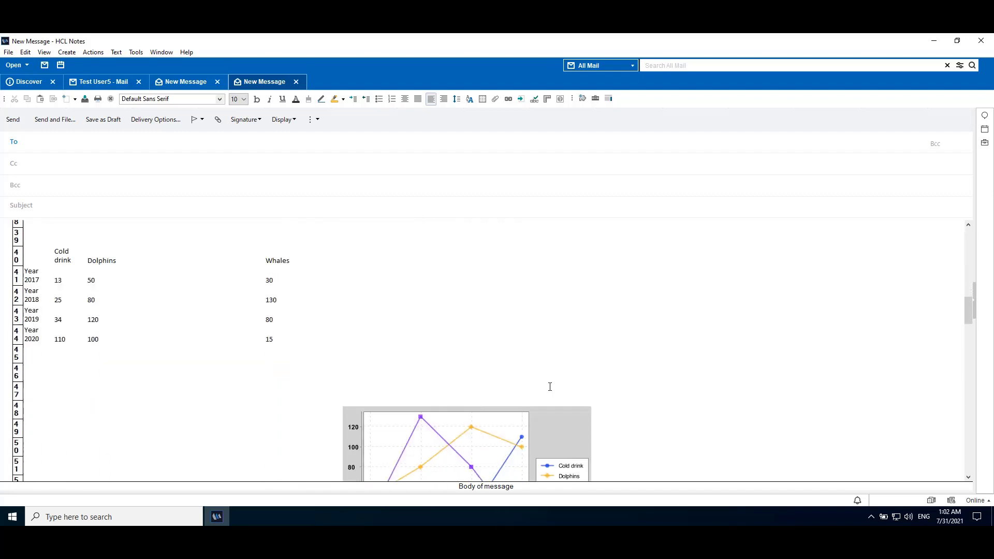
{"action": "scroll", "coordinate": [550, 387], "scroll_direction": "down", "scroll_amount": 6}
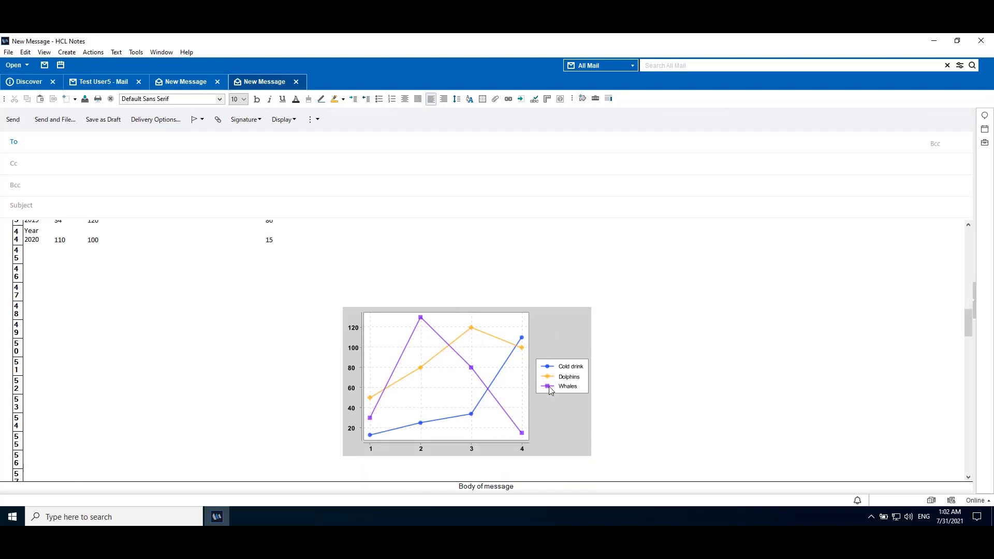
{"action": "scroll", "coordinate": [549, 387], "scroll_direction": "down", "scroll_amount": 3}
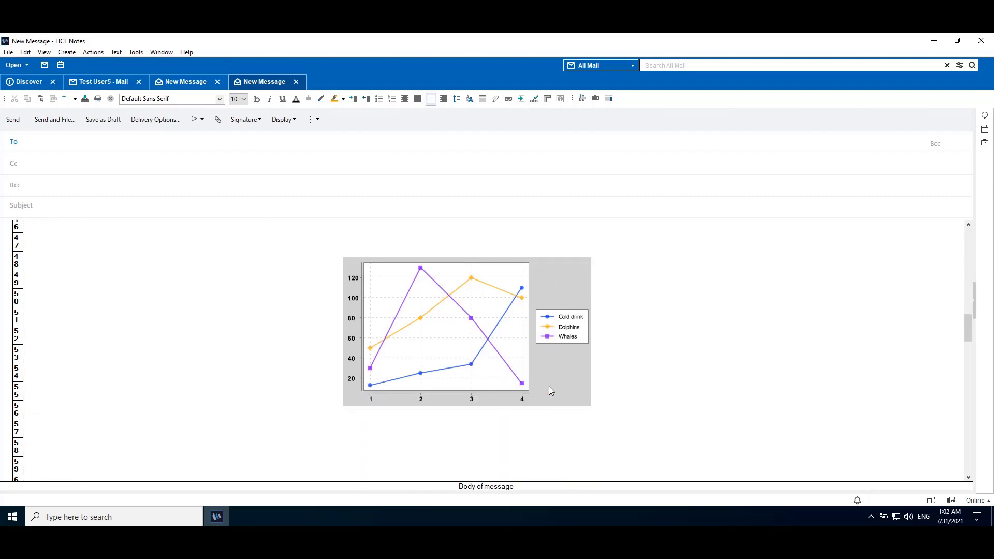
{"action": "scroll", "coordinate": [549, 391], "scroll_direction": "down", "scroll_amount": 1}
{"action": "scroll", "coordinate": [549, 388], "scroll_direction": "down", "scroll_amount": 2}
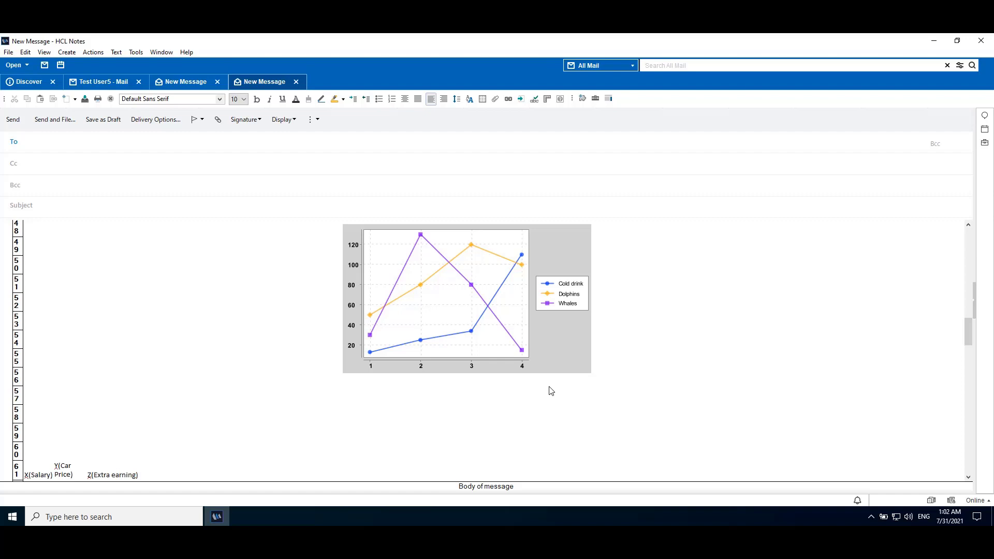
{"action": "scroll", "coordinate": [550, 387], "scroll_direction": "down", "scroll_amount": 1}
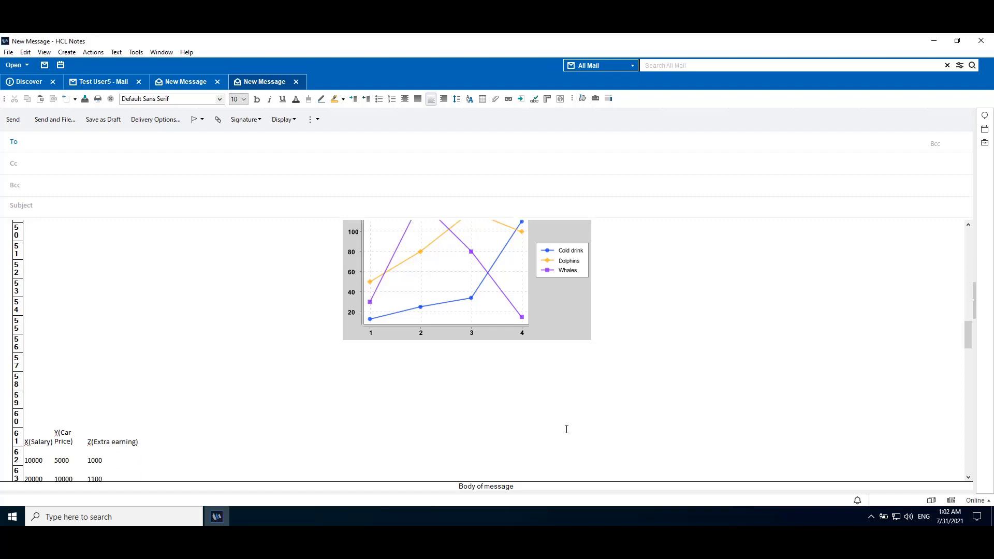
{"action": "scroll", "coordinate": [566, 429], "scroll_direction": "down", "scroll_amount": 20}
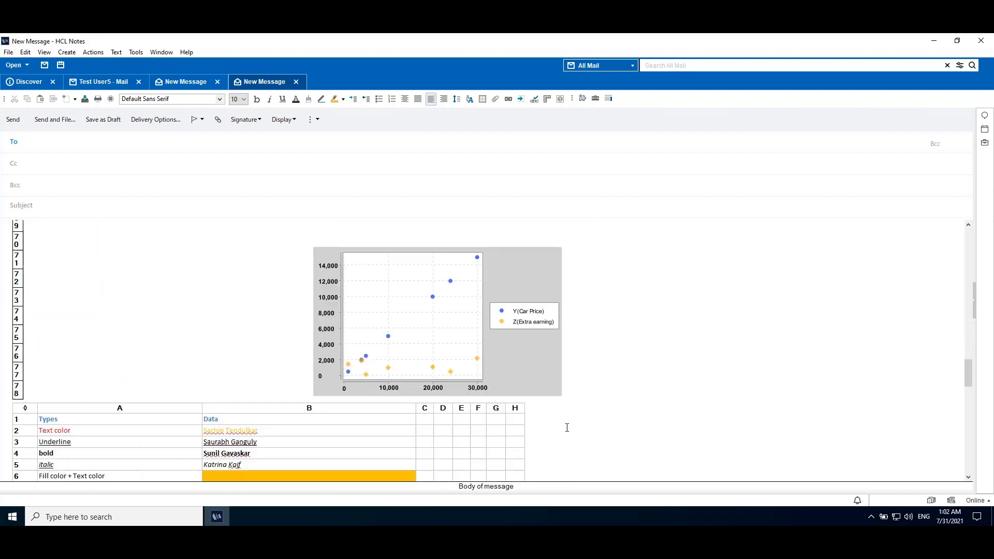
{"action": "scroll", "coordinate": [567, 428], "scroll_direction": "down", "scroll_amount": 5}
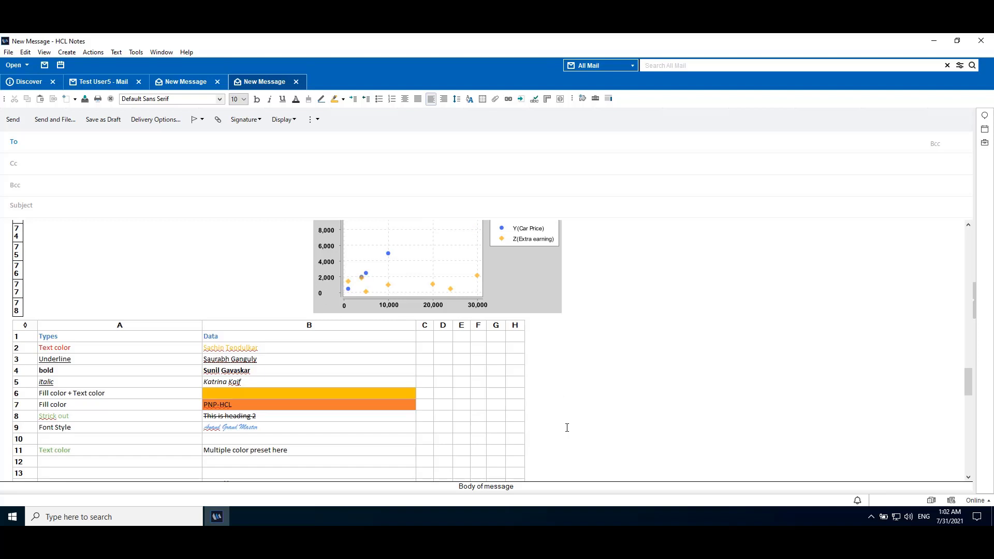
{"action": "scroll", "coordinate": [567, 427], "scroll_direction": "down", "scroll_amount": 1}
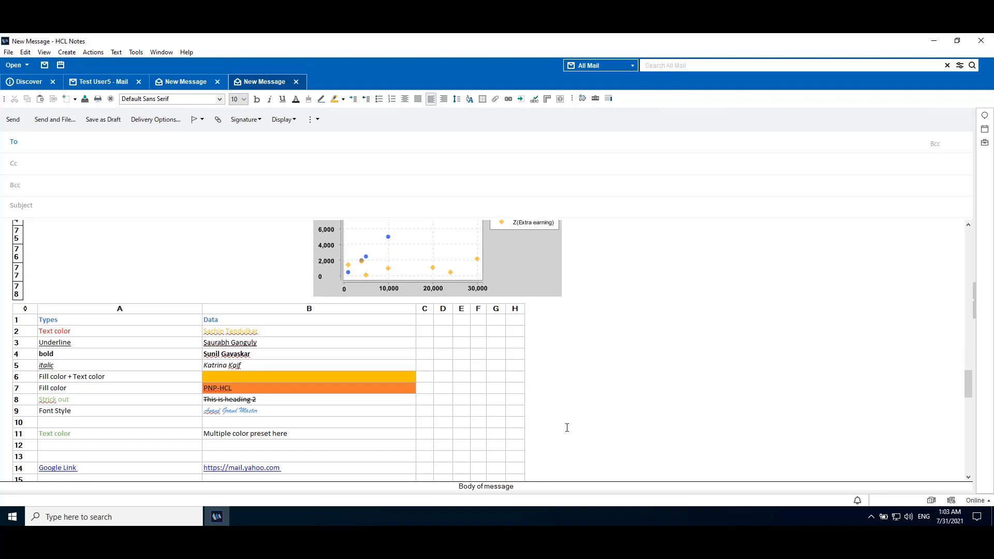
{"action": "scroll", "coordinate": [567, 428], "scroll_direction": "down", "scroll_amount": 1}
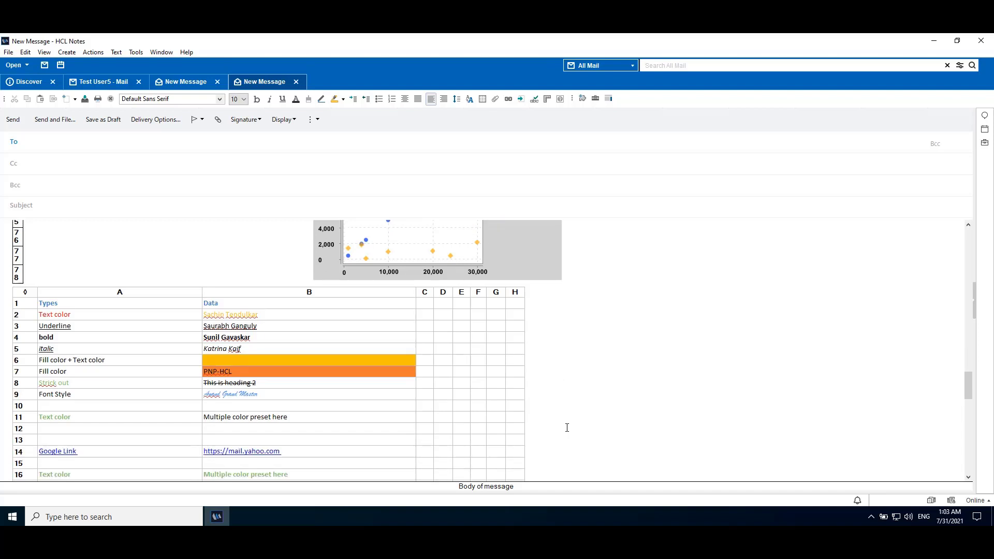
{"action": "scroll", "coordinate": [567, 428], "scroll_direction": "down", "scroll_amount": 1}
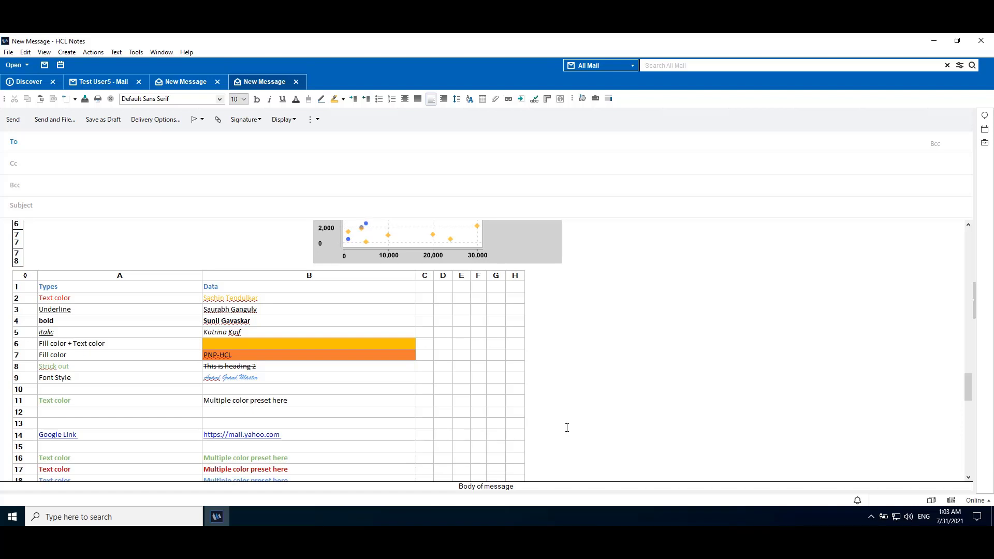
{"action": "scroll", "coordinate": [567, 427], "scroll_direction": "down", "scroll_amount": 2}
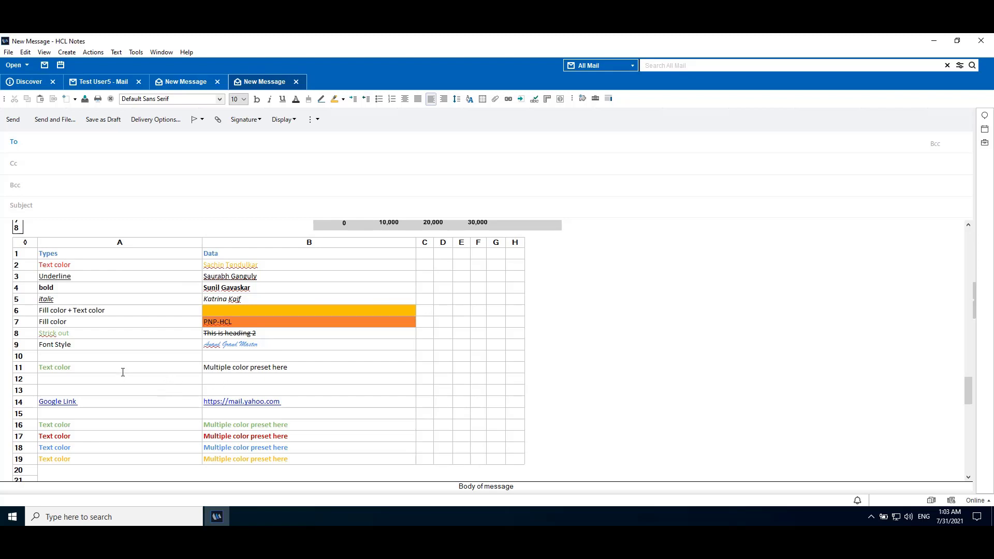
{"action": "scroll", "coordinate": [359, 438], "scroll_direction": "down", "scroll_amount": 15}
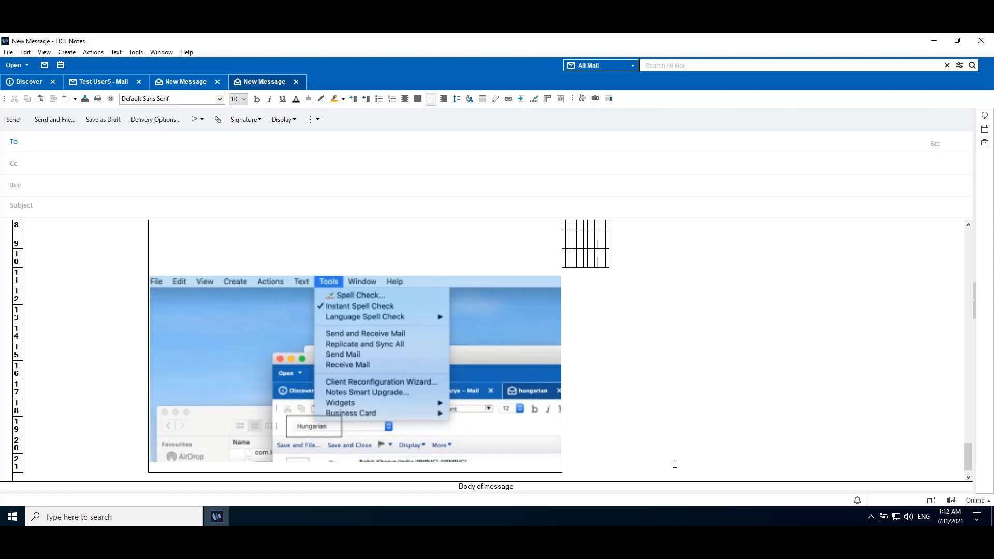
From the mail inbox, create a third message and import Sample.pptx through File > Import.
{"action": "left_click", "coordinate": [101, 81]}
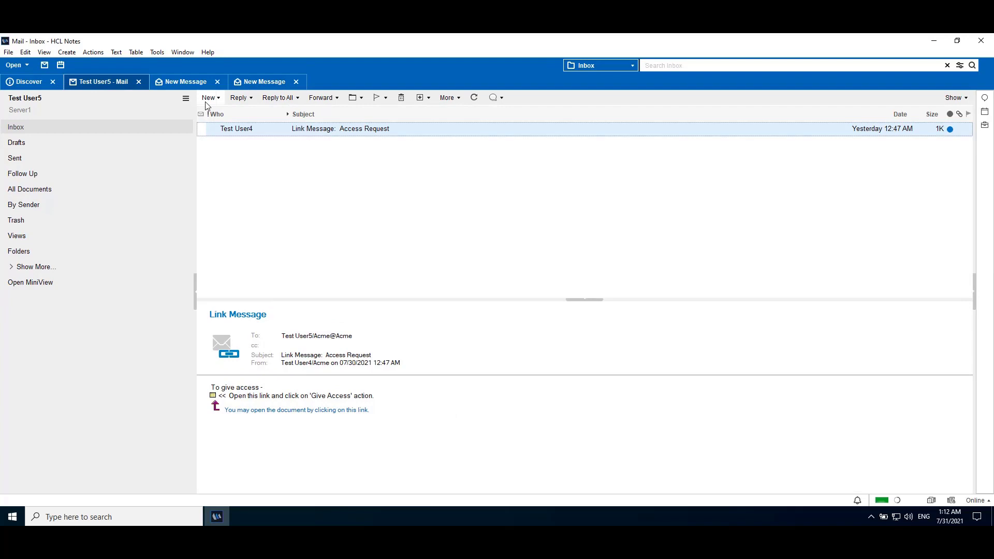
{"action": "left_click", "coordinate": [210, 101]}
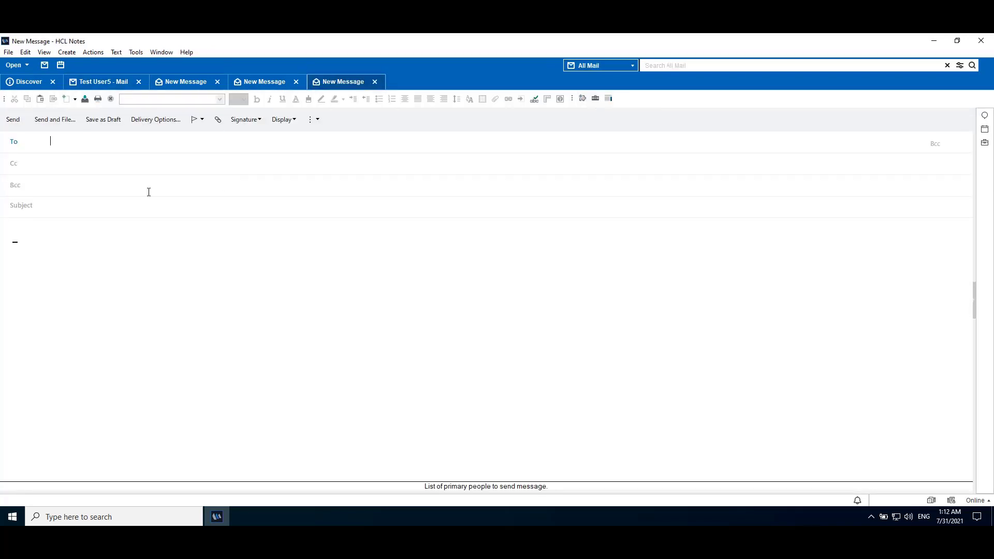
{"action": "left_click", "coordinate": [9, 52]}
{"action": "left_click", "coordinate": [50, 189]}
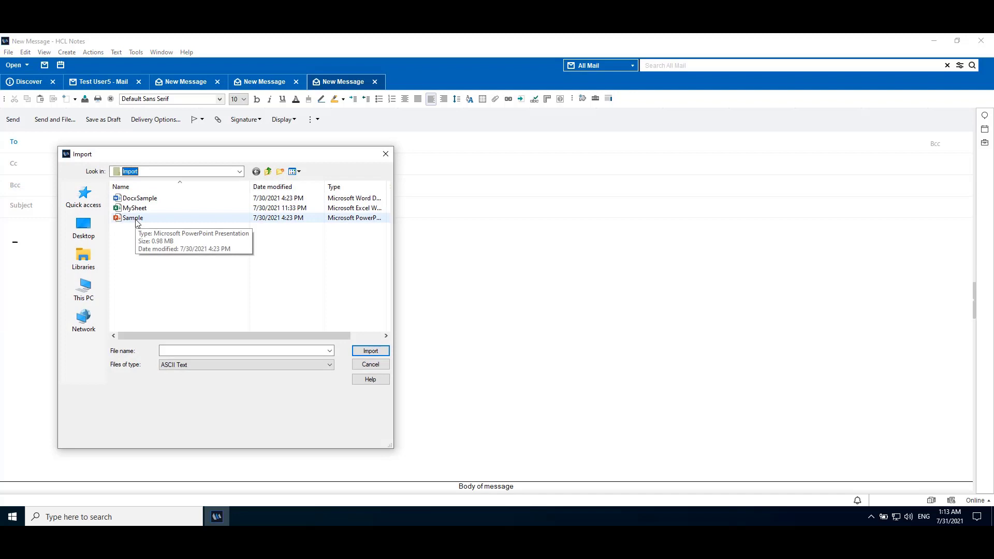
{"action": "left_click", "coordinate": [134, 218]}
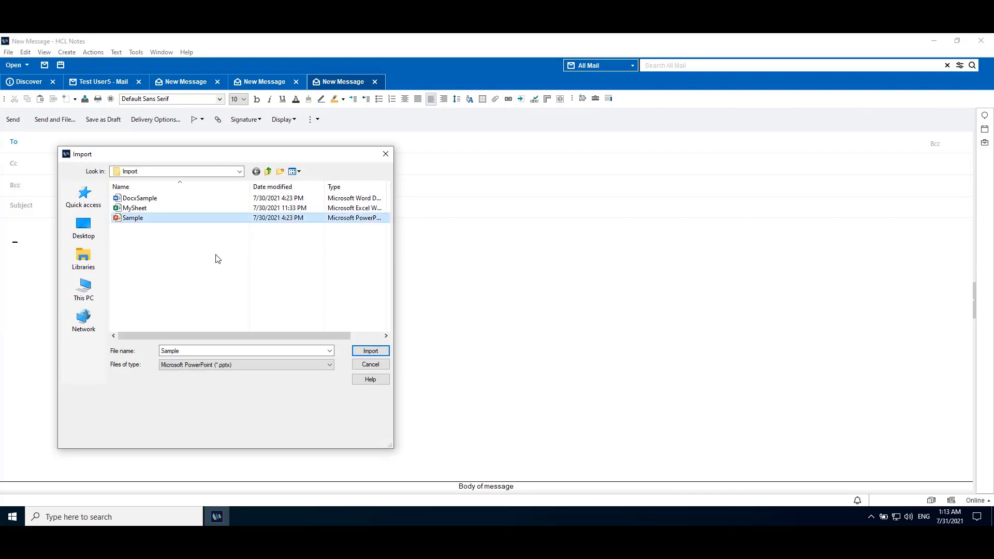
{"action": "left_click", "coordinate": [356, 350]}
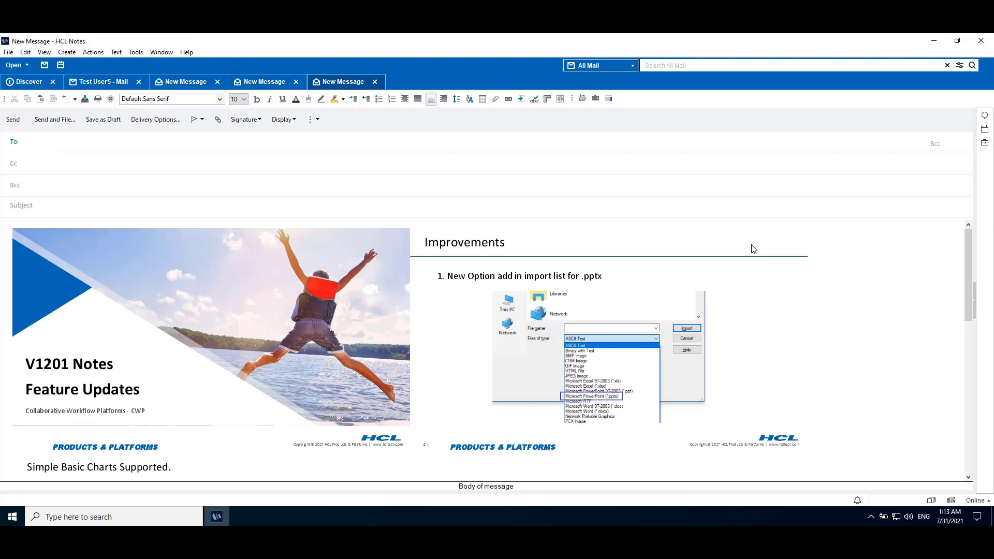
Scroll down the message body to review the imported slides and fruit production chart.
{"action": "scroll", "coordinate": [753, 249], "scroll_direction": "down", "scroll_amount": 5}
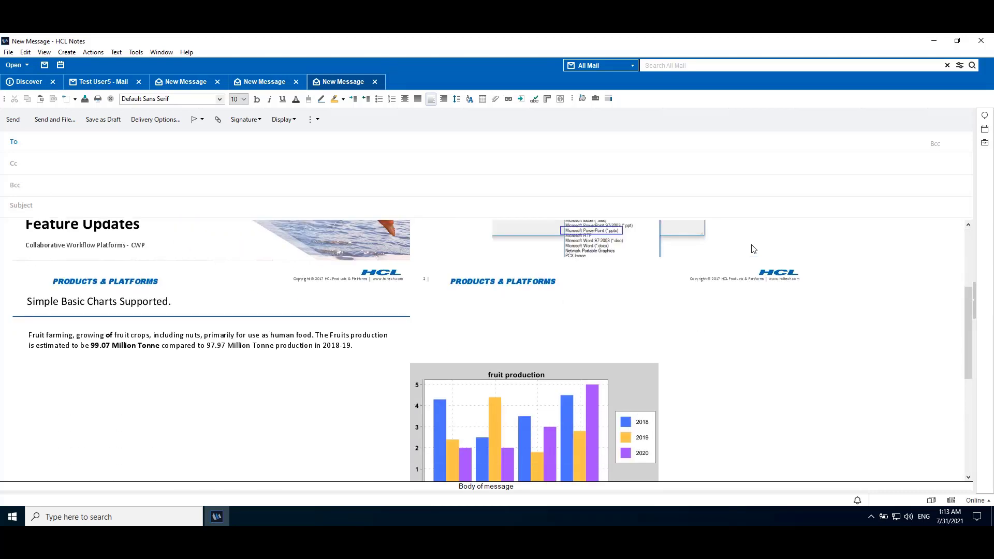
{"action": "scroll", "coordinate": [753, 249], "scroll_direction": "down", "scroll_amount": 2}
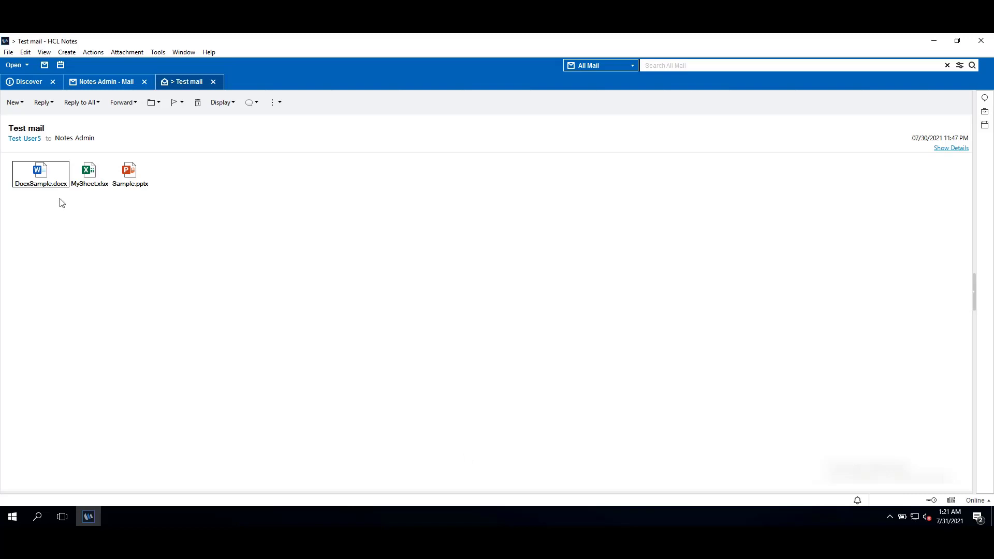
View the DocxSample.docx and MySheet.xlsx attachments in the browser, scrolling the MySheet page.
{"action": "right_click", "coordinate": [42, 182]}
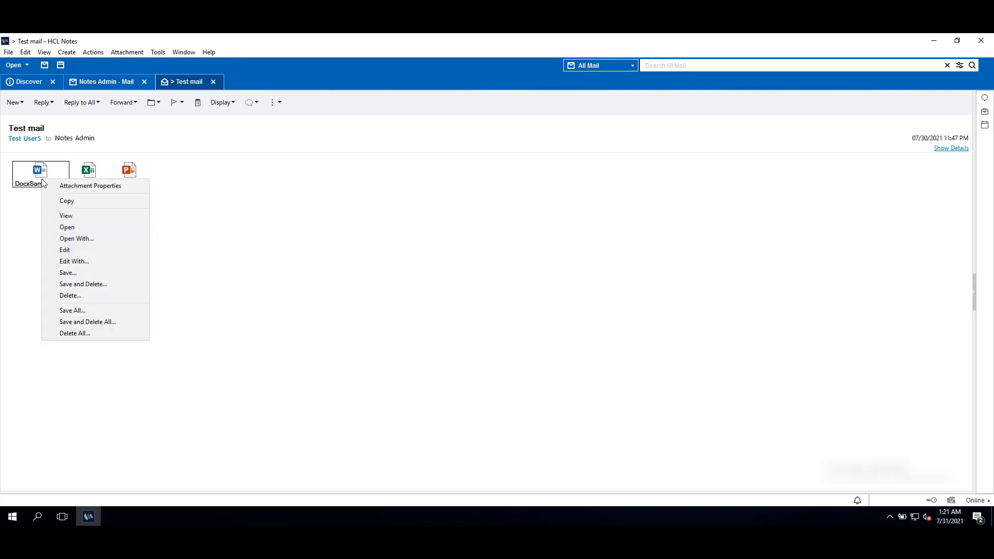
{"action": "left_click", "coordinate": [70, 217]}
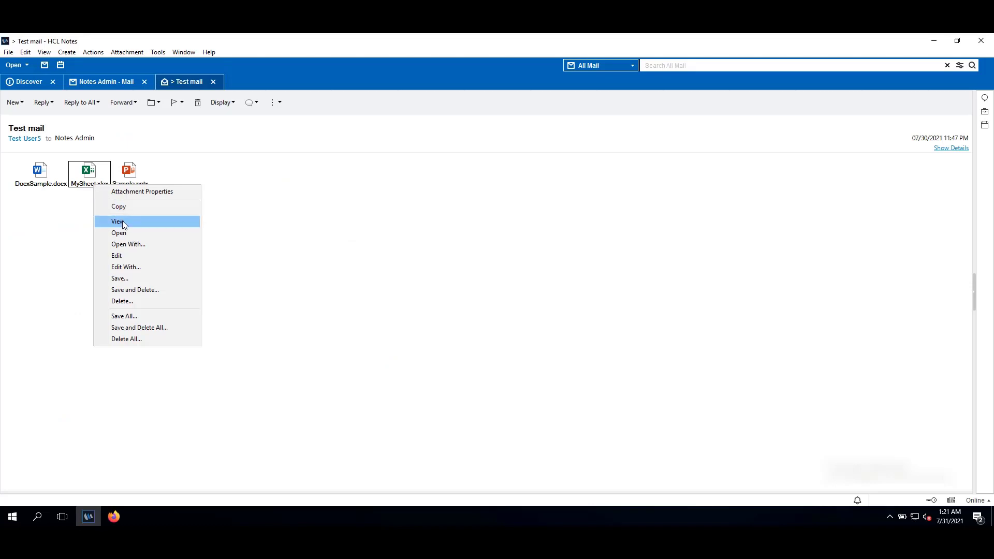
{"action": "left_click", "coordinate": [118, 221]}
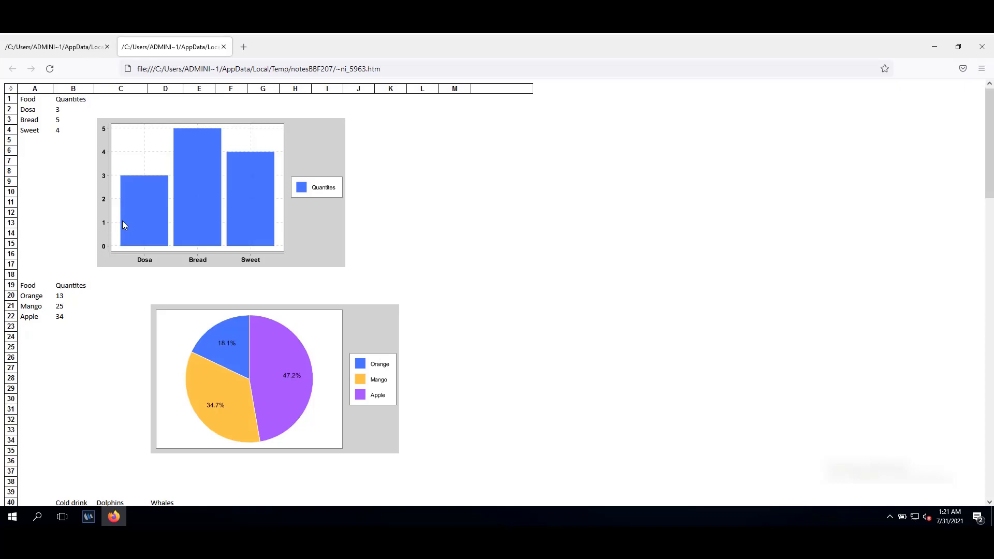
{"action": "scroll", "coordinate": [123, 223], "scroll_direction": "down", "scroll_amount": 10}
{"action": "scroll", "coordinate": [125, 224], "scroll_direction": "down", "scroll_amount": 15}
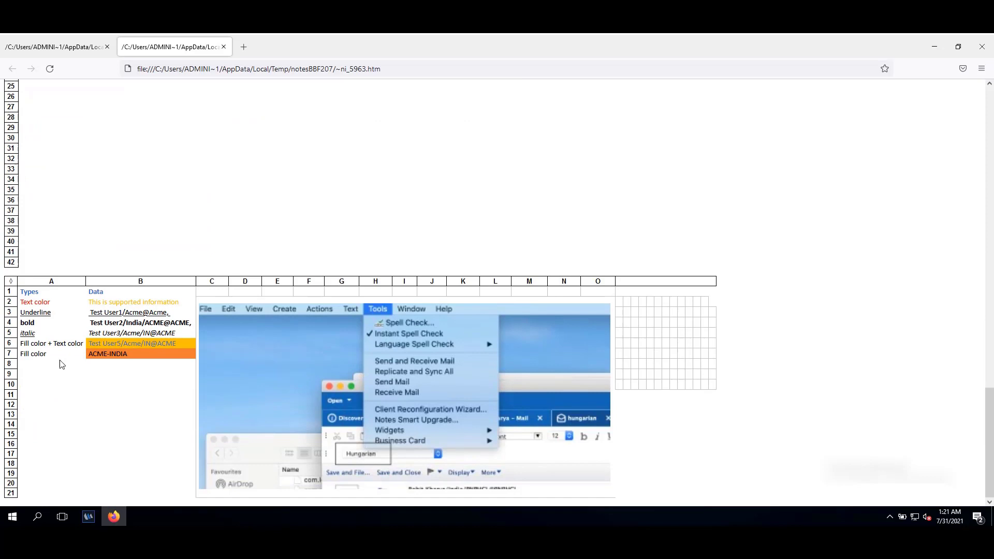
Back in the Test mail, open the Sample.pptx attachment with View in the browser.
{"action": "left_click", "coordinate": [90, 519]}
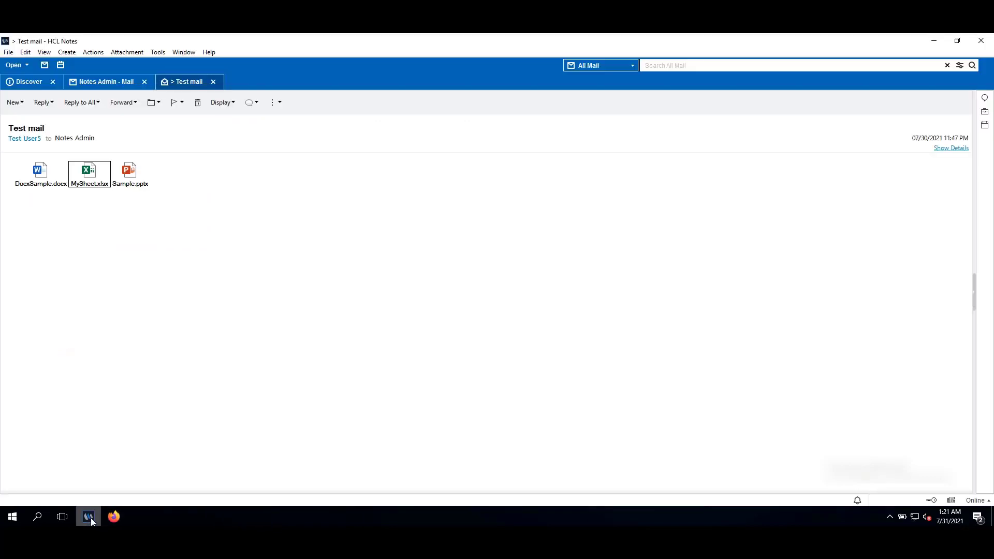
{"action": "right_click", "coordinate": [131, 180]}
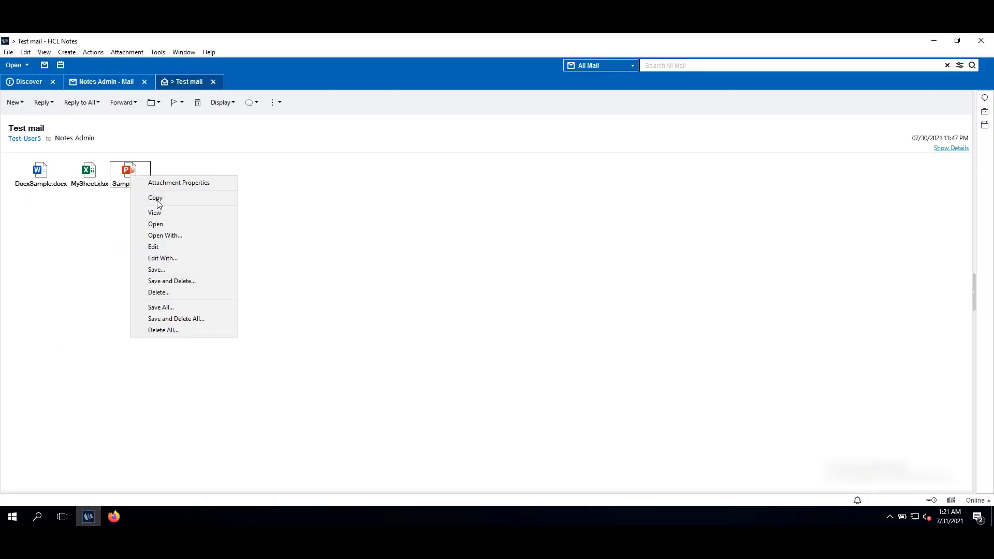
{"action": "left_click", "coordinate": [166, 215]}
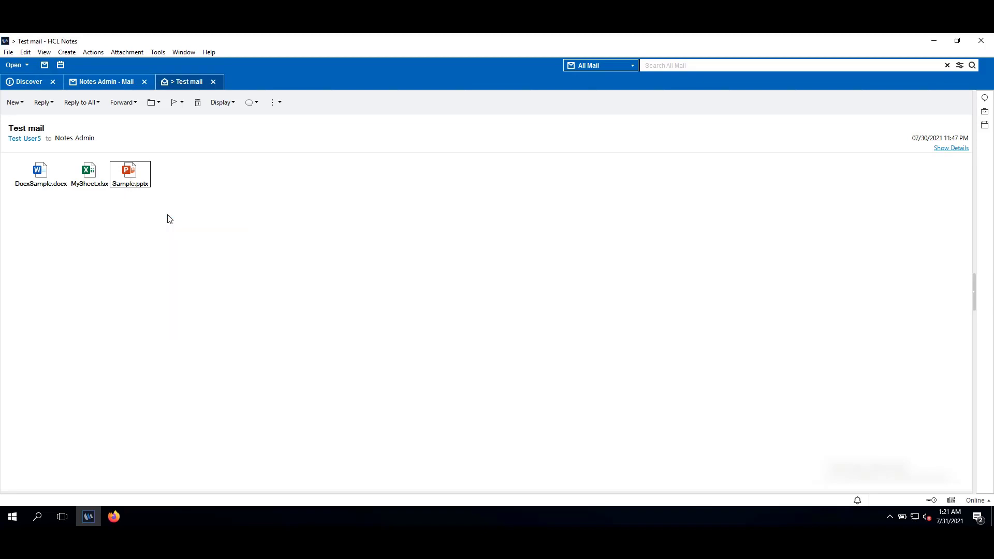